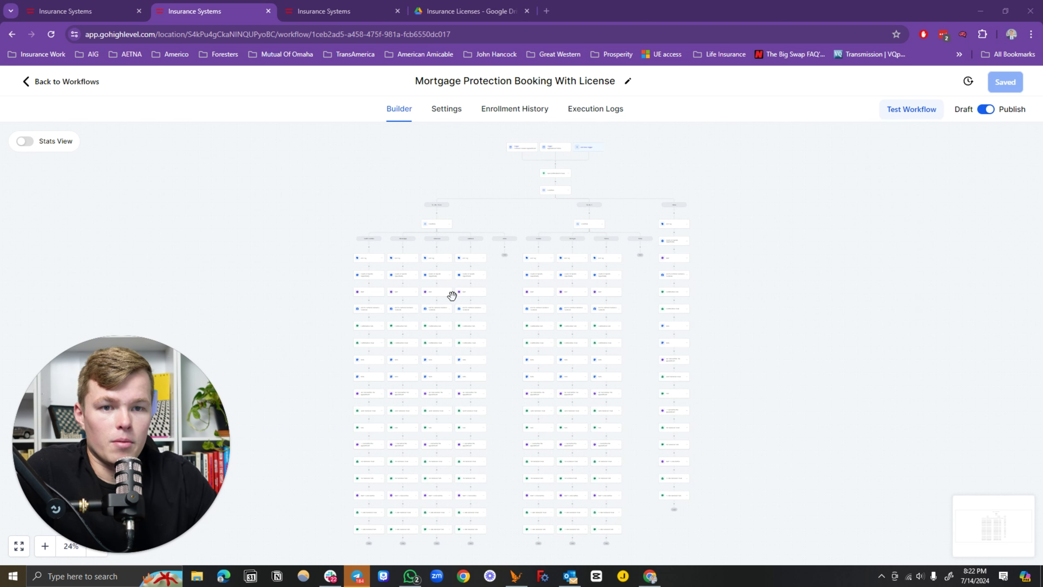
- Open the 15 Min Reminder SMS action and check its attached 'Indiana License (2)-1.png' image
scroll(508, 317, down, 3)
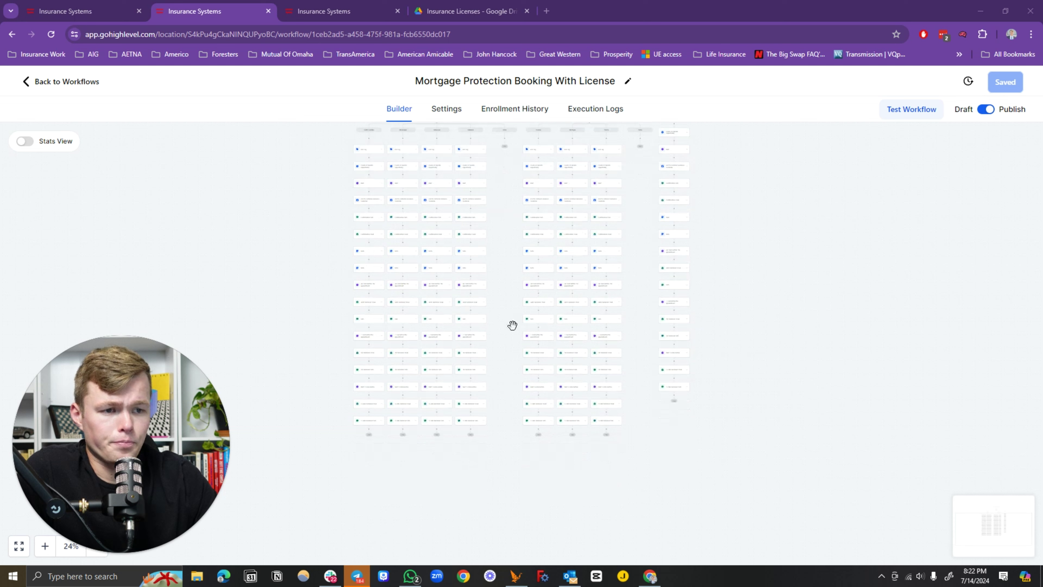
click(540, 424)
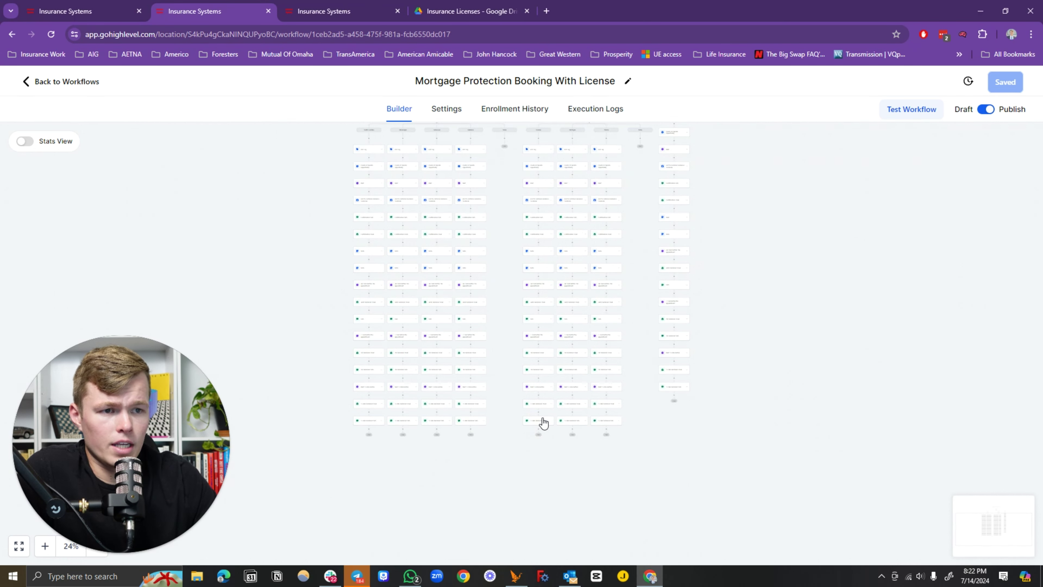
click(540, 423)
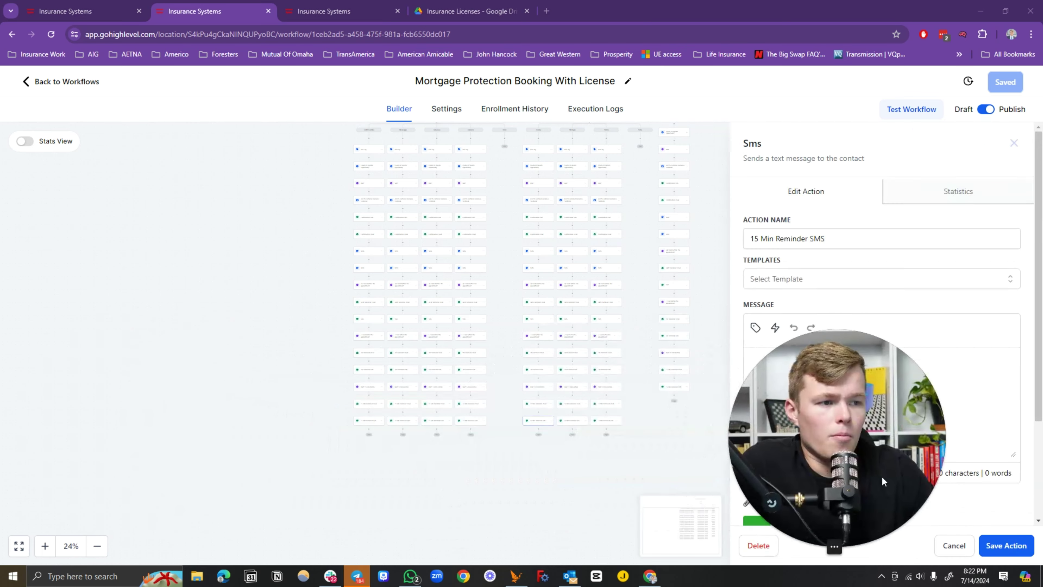
scroll(842, 426, down, 3)
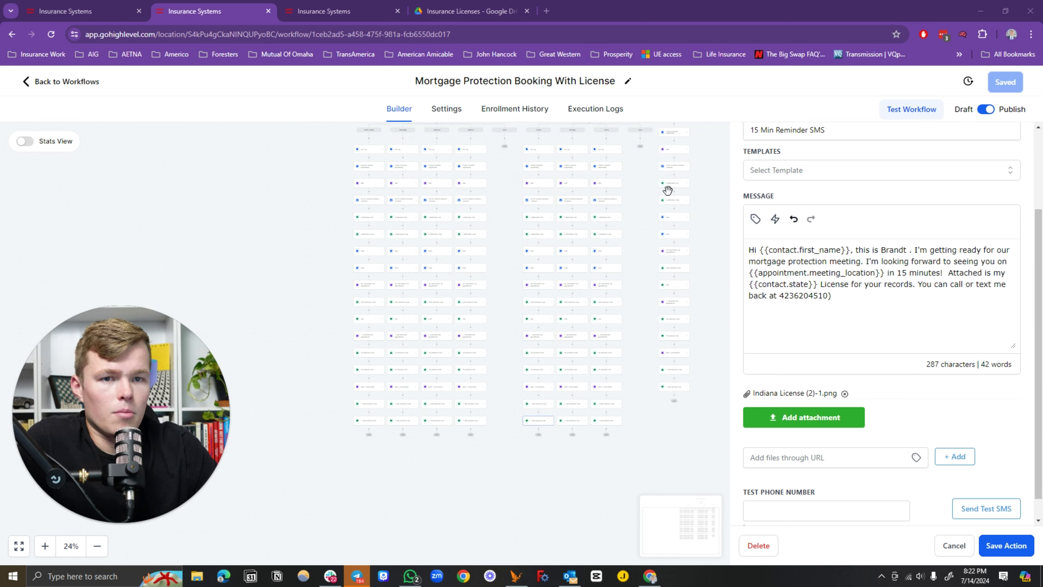
scroll(601, 416, up, 3)
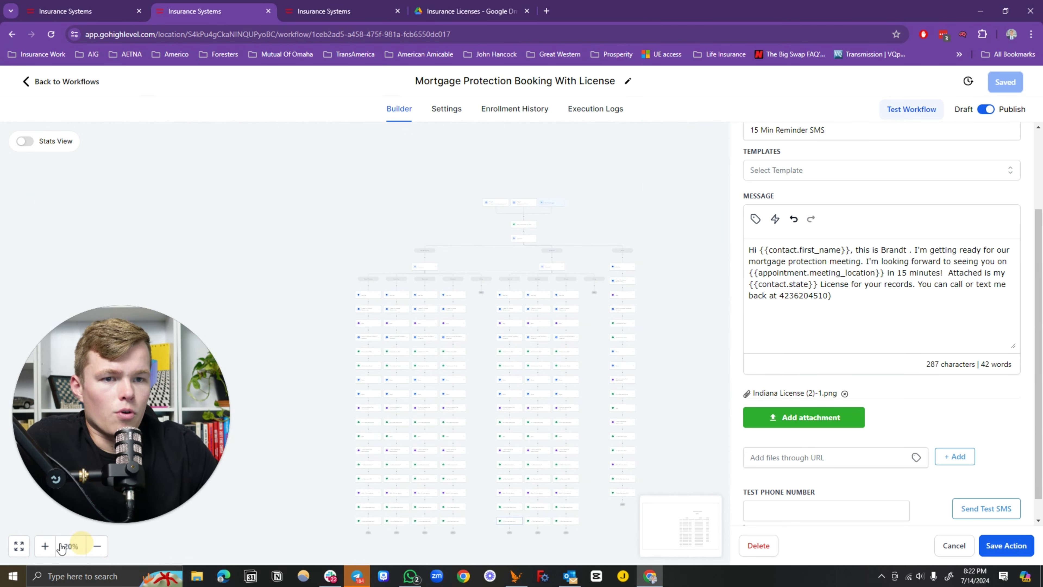
- Zoom the workflow canvas to 50% and pan to the top condition nodes and state branches
click(51, 549)
click(45, 546)
click(45, 546)
click(45, 546)
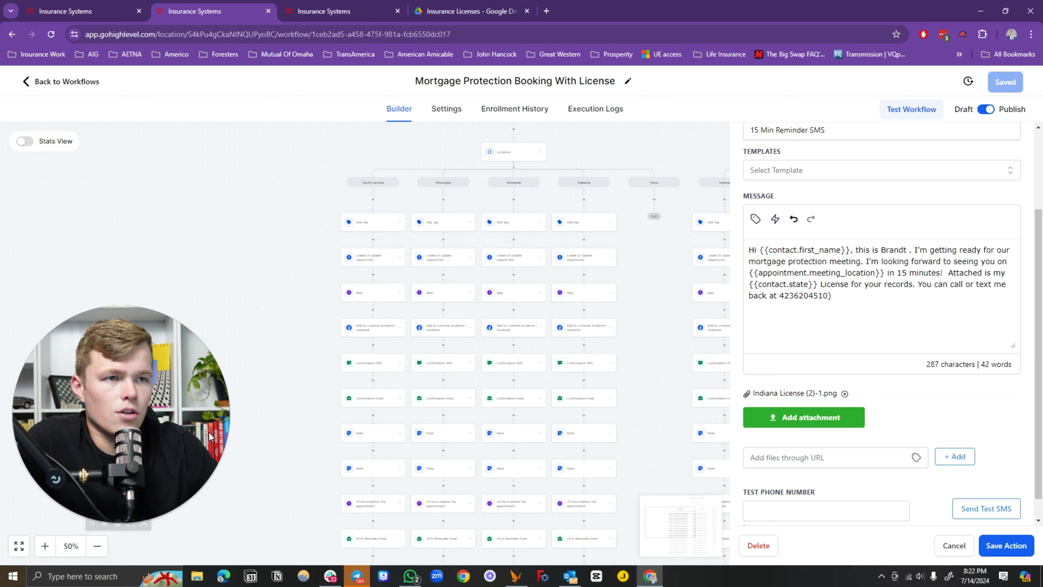
drag(423, 235, 391, 254)
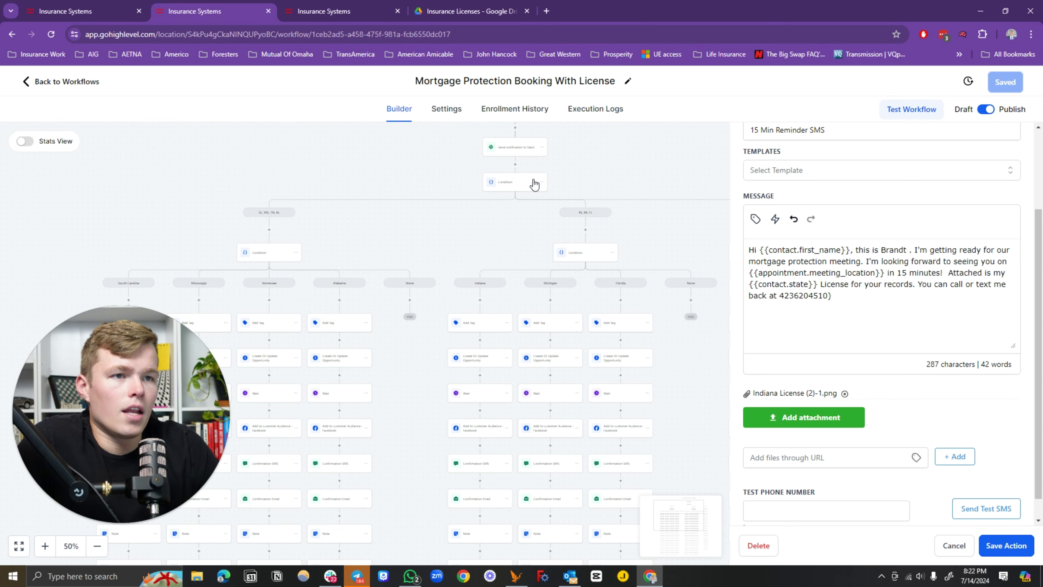
- Review the top Condition's branches (SC, MS, TN, AL and IN, MI, FL), then cancel without changes
click(526, 183)
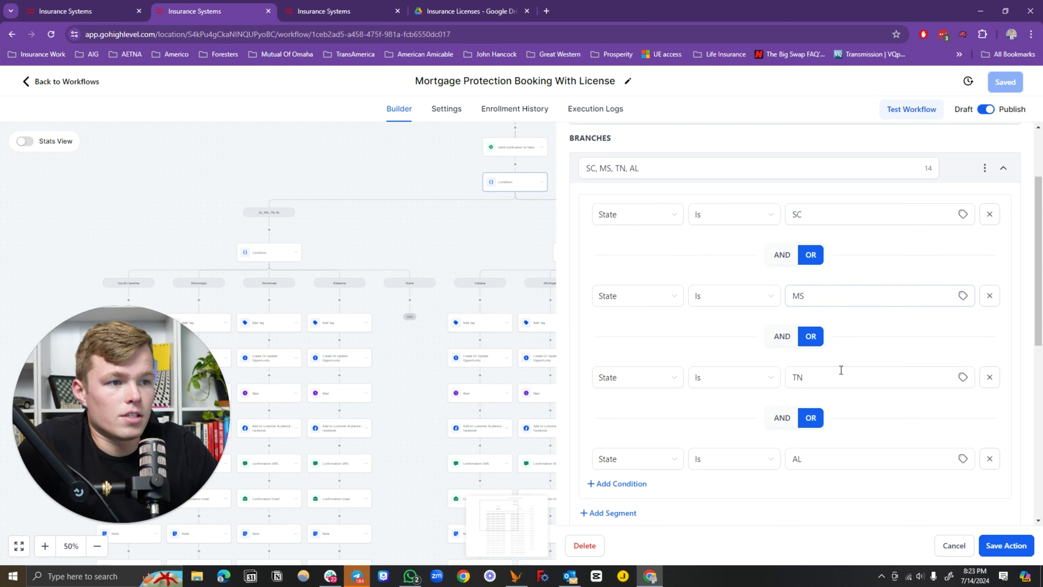
scroll(756, 345, down, 6)
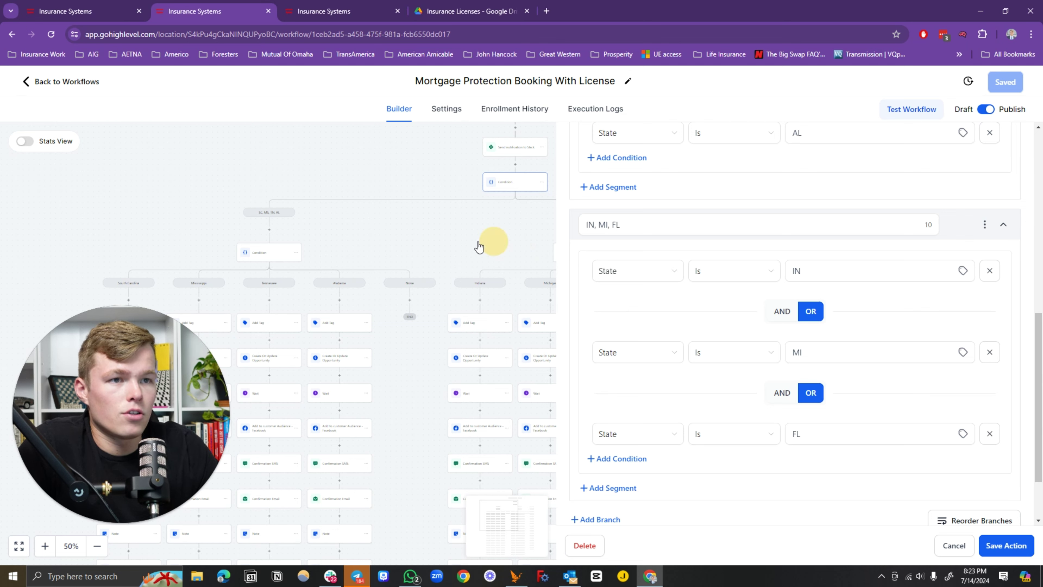
click(414, 226)
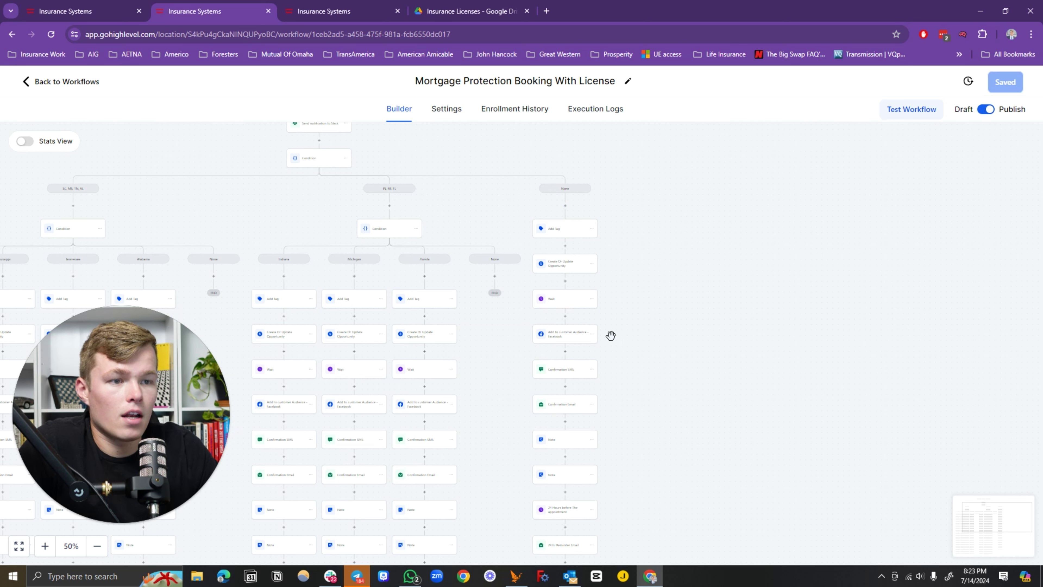
scroll(624, 349, down, 10)
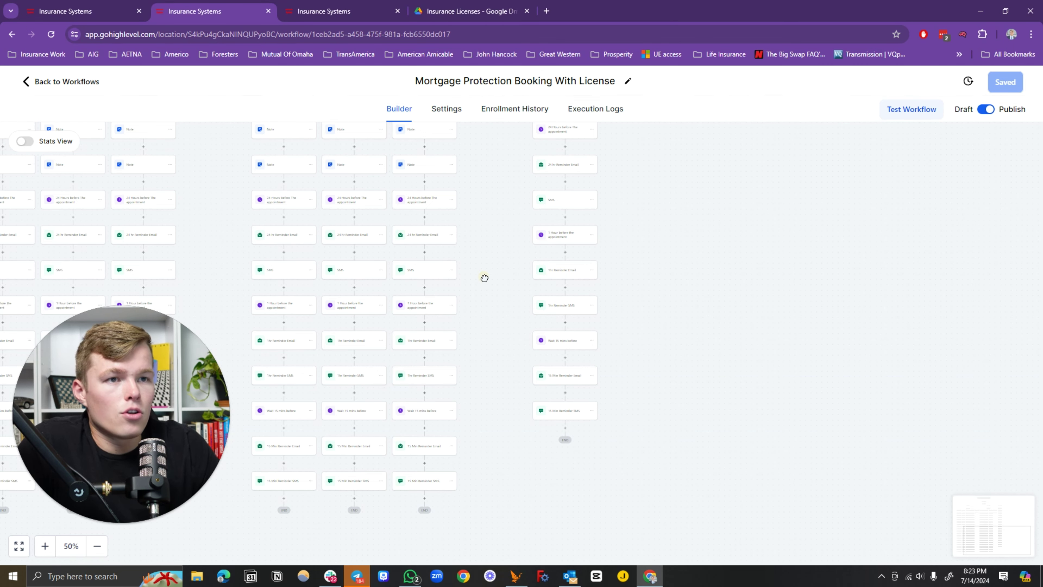
drag(484, 279, 479, 426)
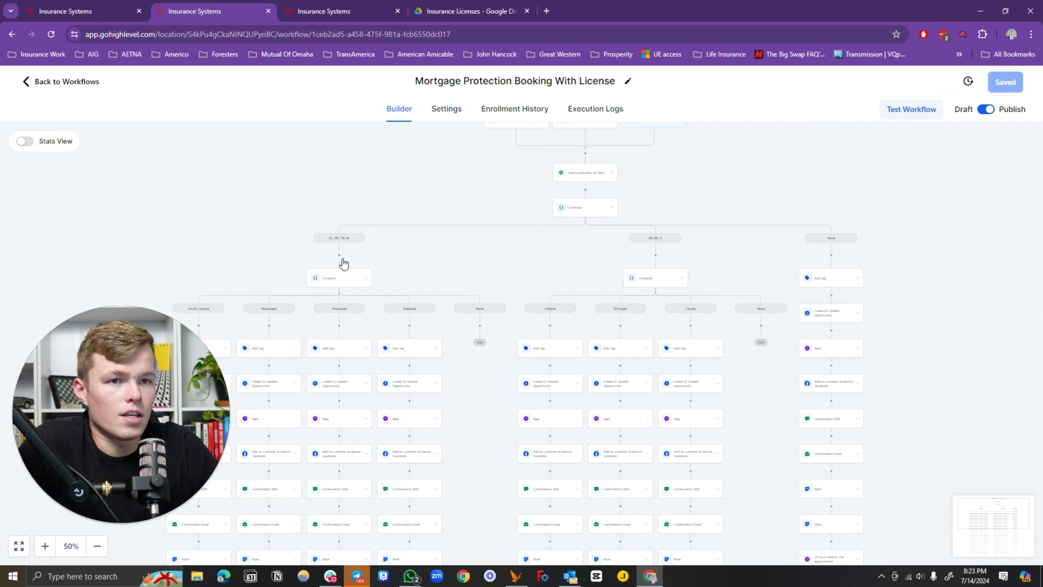
click(331, 282)
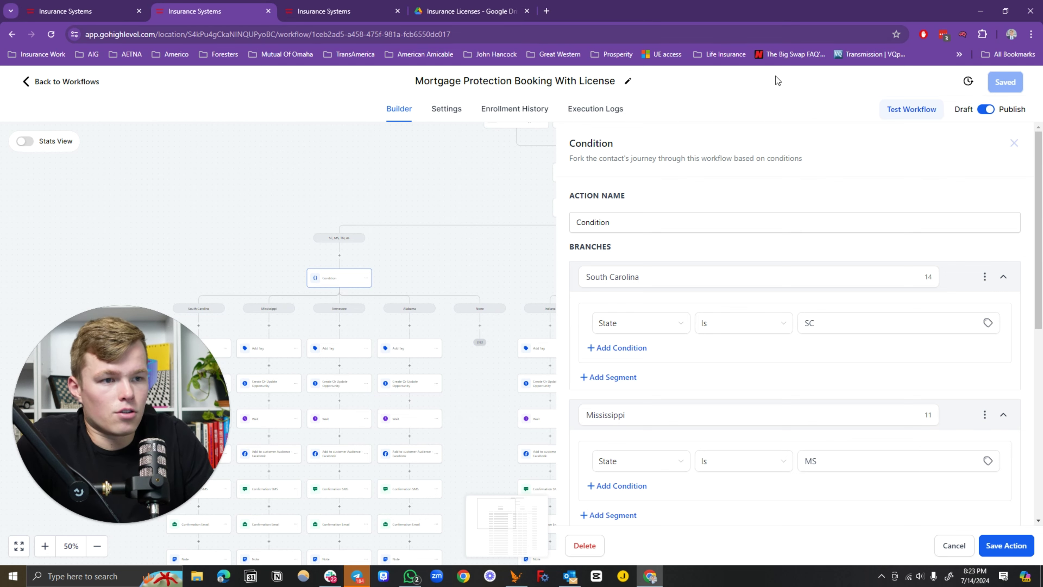
scroll(790, 320, down, 9)
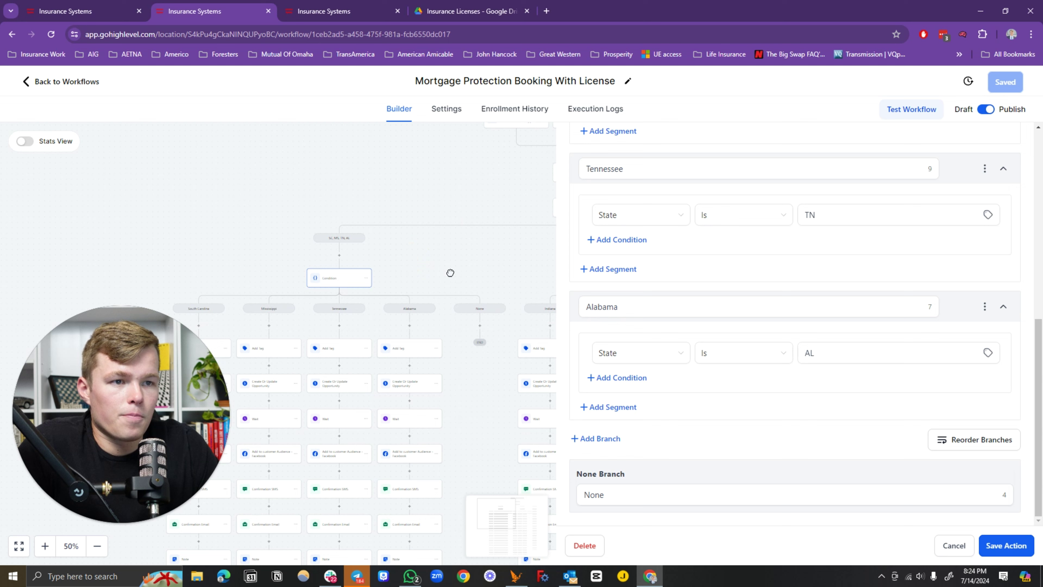
click(538, 287)
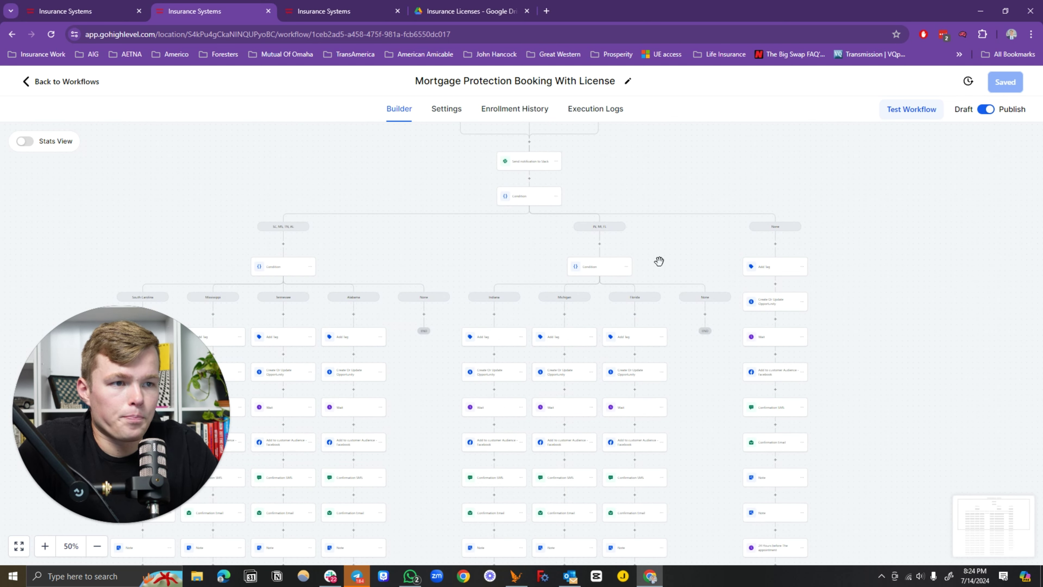
drag(659, 270, 609, 269)
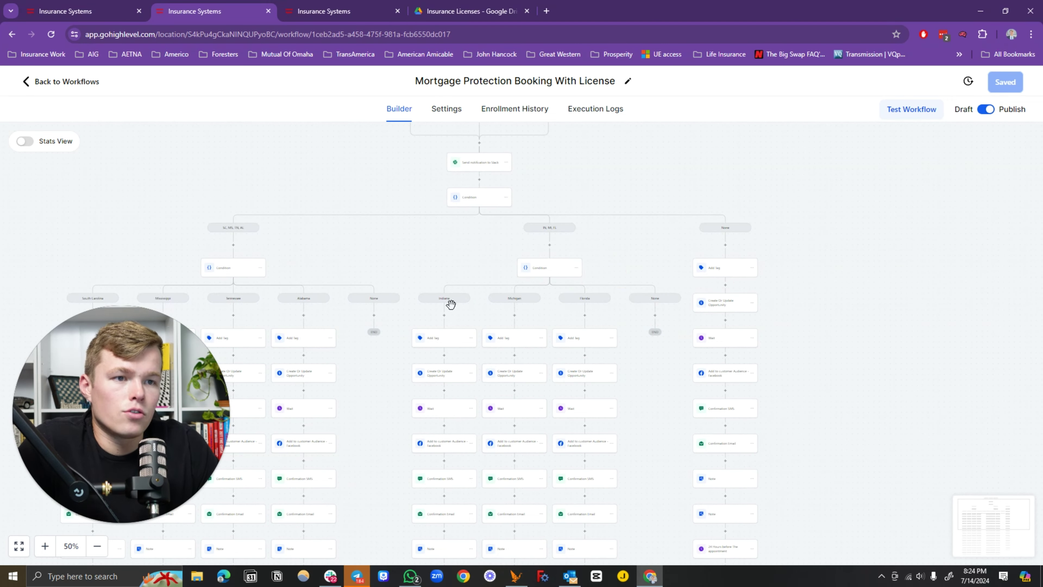
scroll(484, 333, down, 2)
scroll(472, 313, down, 3)
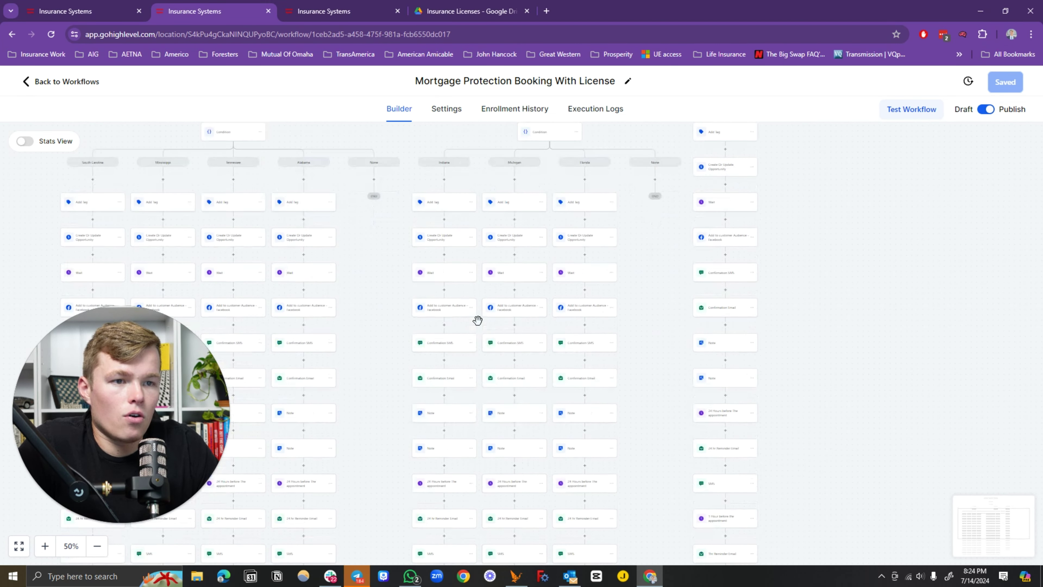
scroll(471, 304, down, 6)
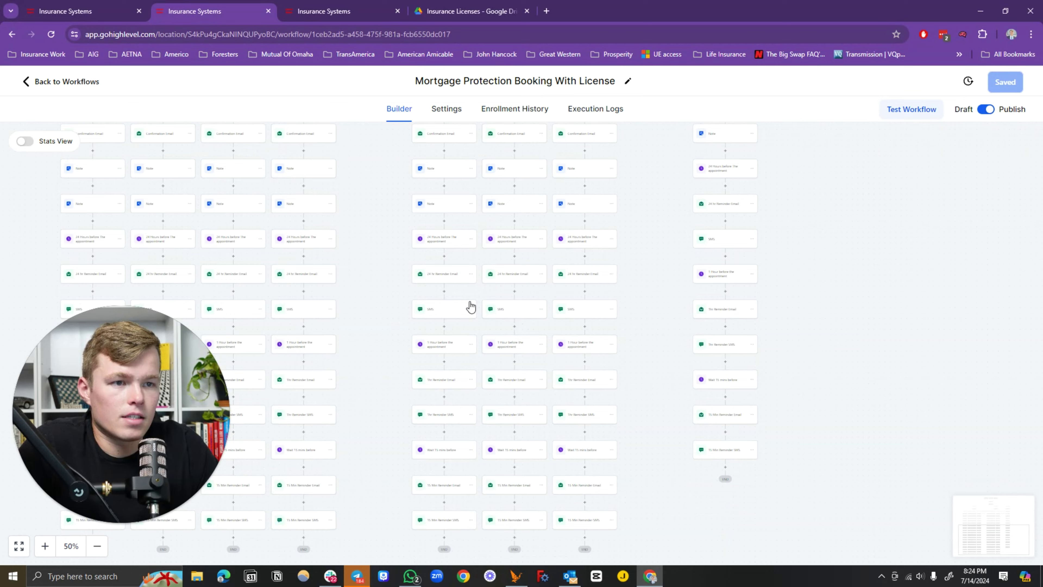
scroll(470, 306, down, 2)
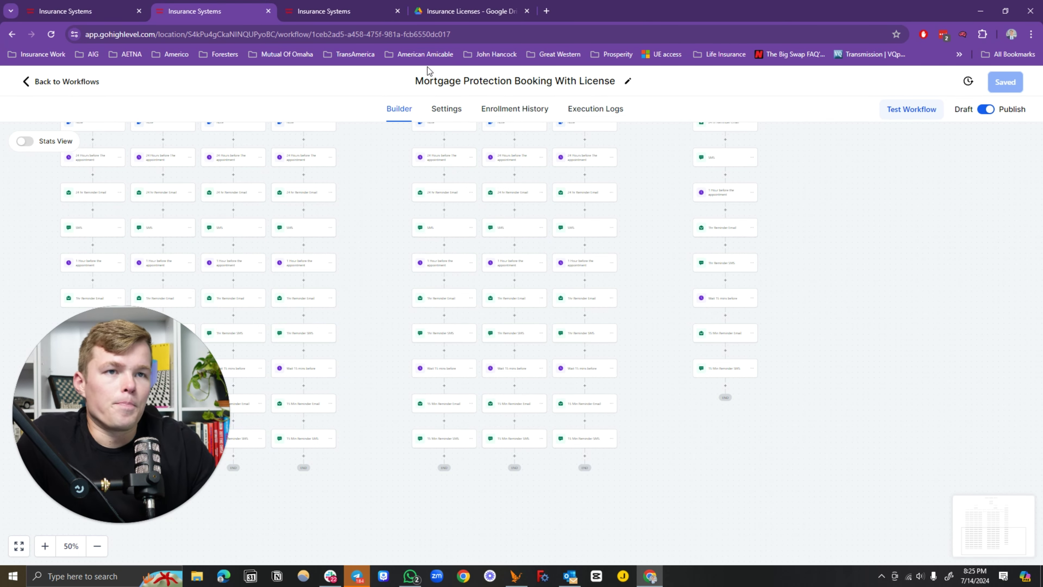
- Go to the Home Clone page and find the Verify My License banner's Click Here button
click(317, 9)
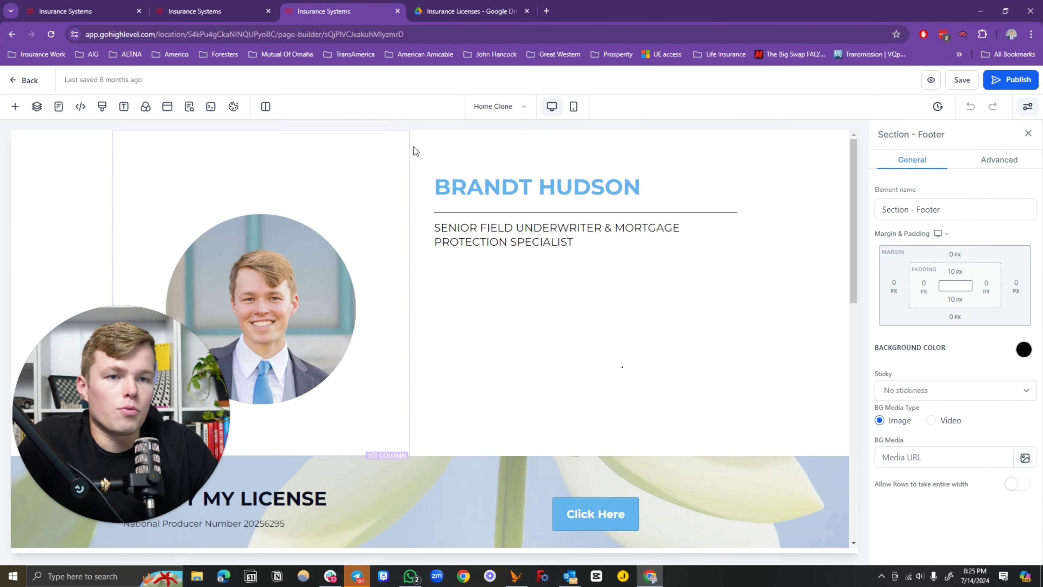
scroll(466, 205, down, 3)
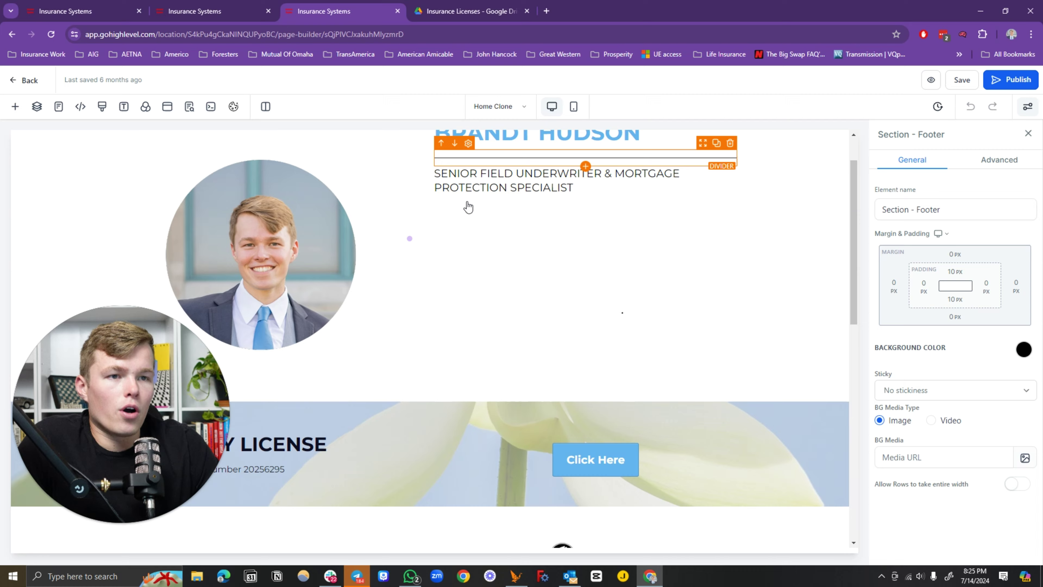
scroll(335, 167, up, 3)
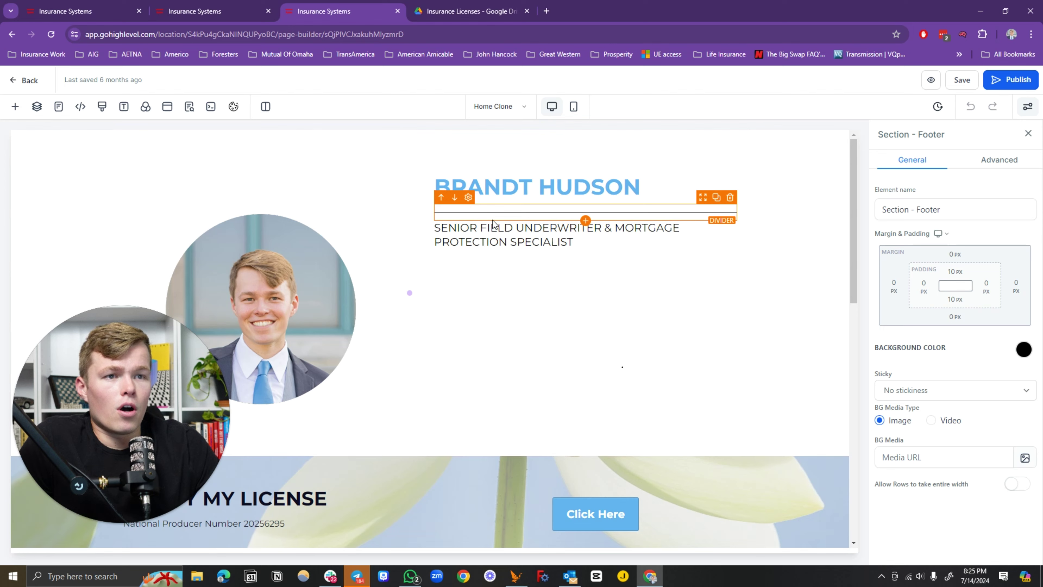
scroll(530, 235, down, 6)
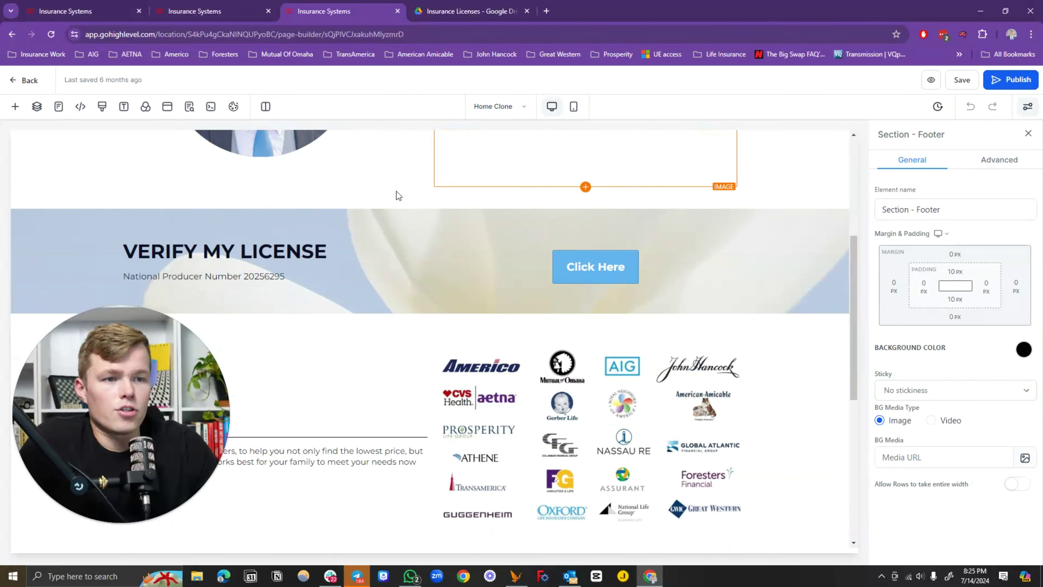
scroll(528, 321, down, 7)
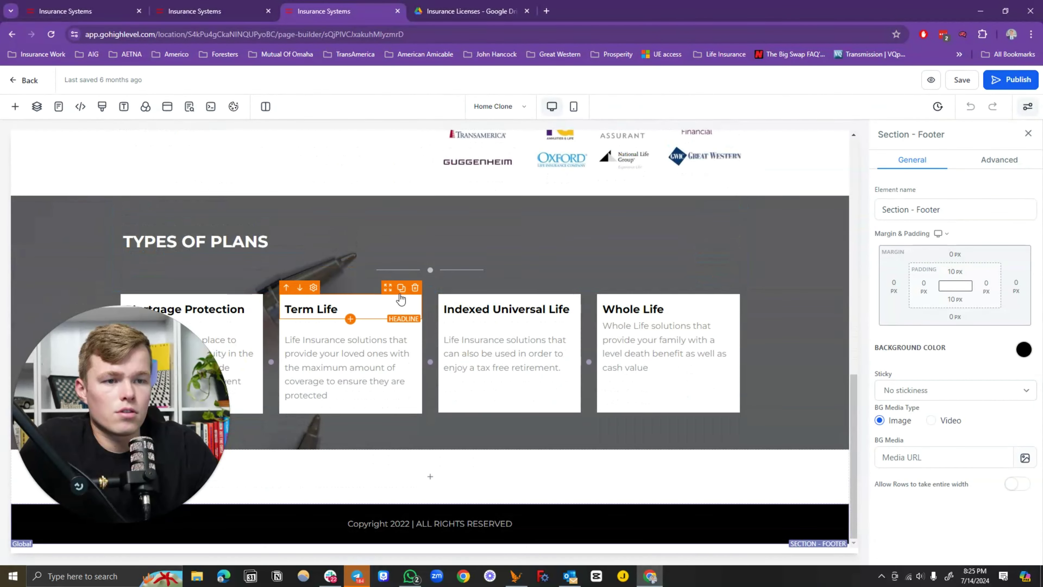
scroll(374, 288, up, 6)
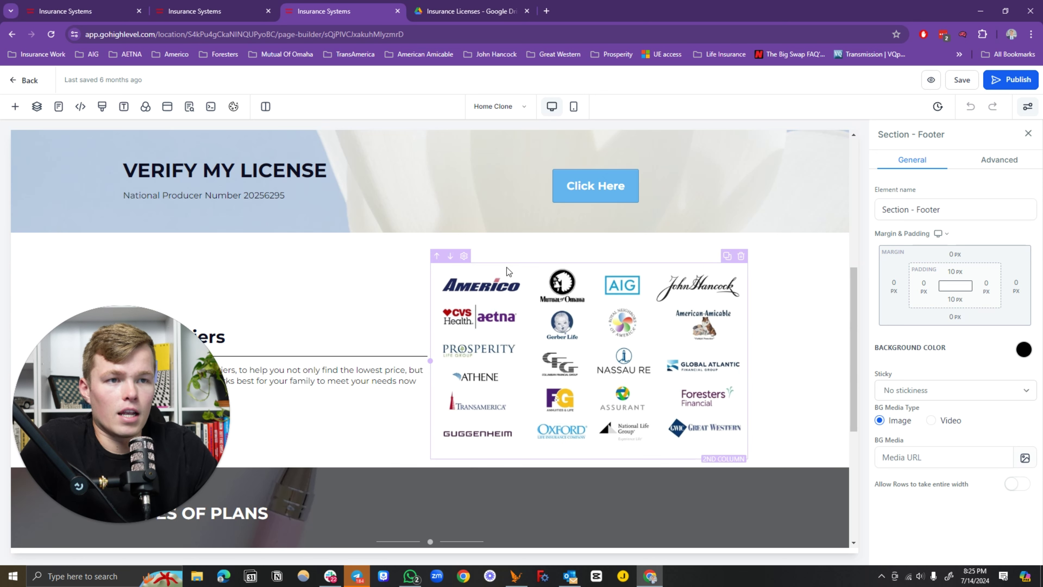
scroll(511, 267, up, 8)
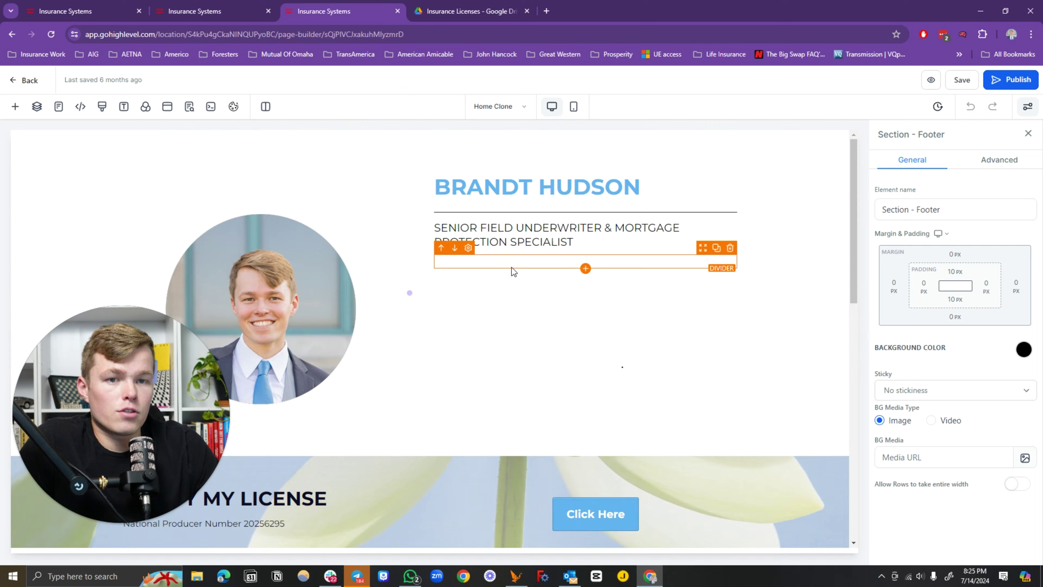
scroll(512, 268, down, 3)
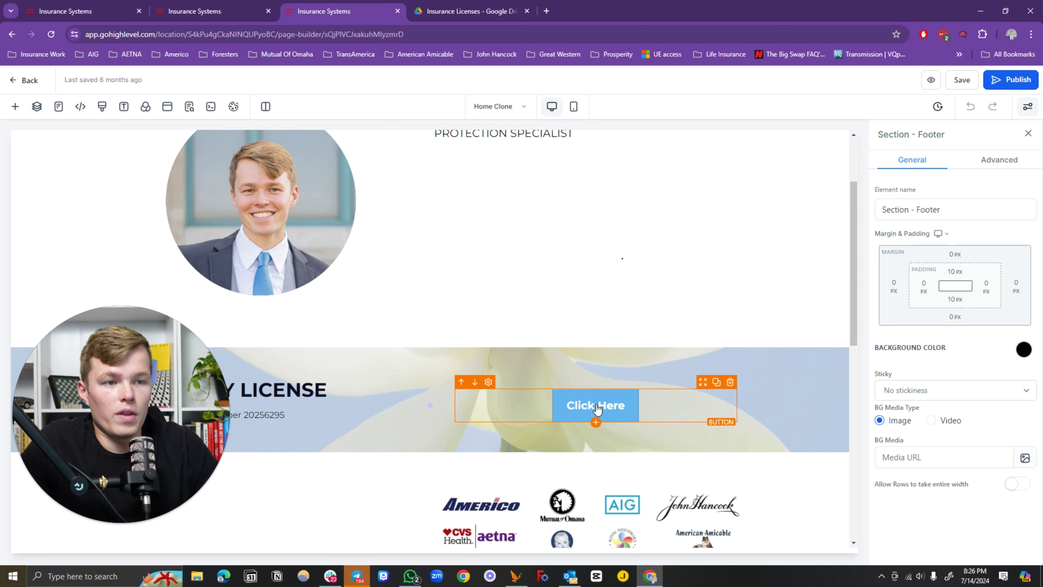
- Share the Insurance Licenses folder as Anyone with the link (Viewer) and copy its link
click(471, 11)
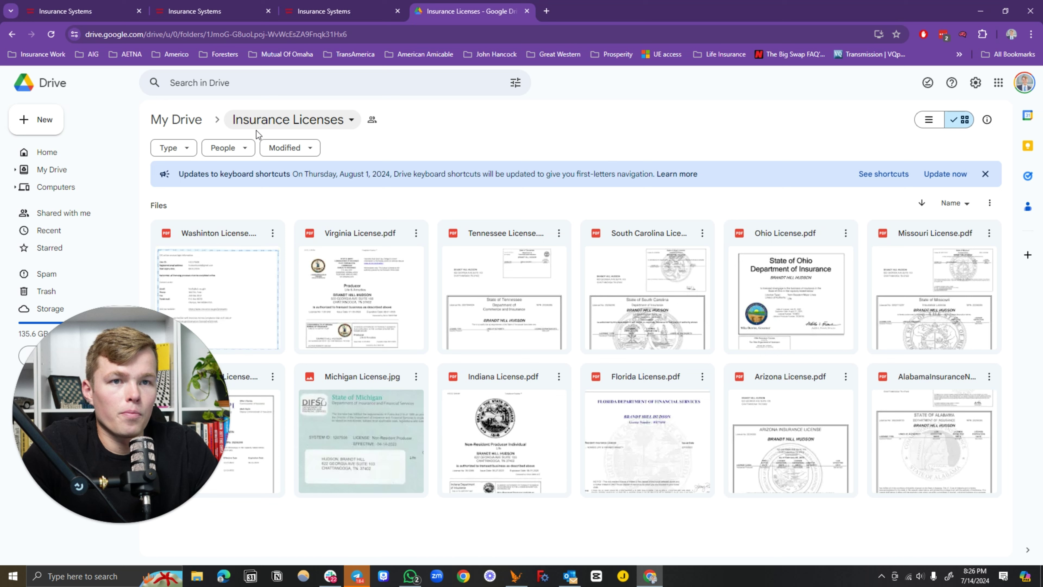
click(352, 123)
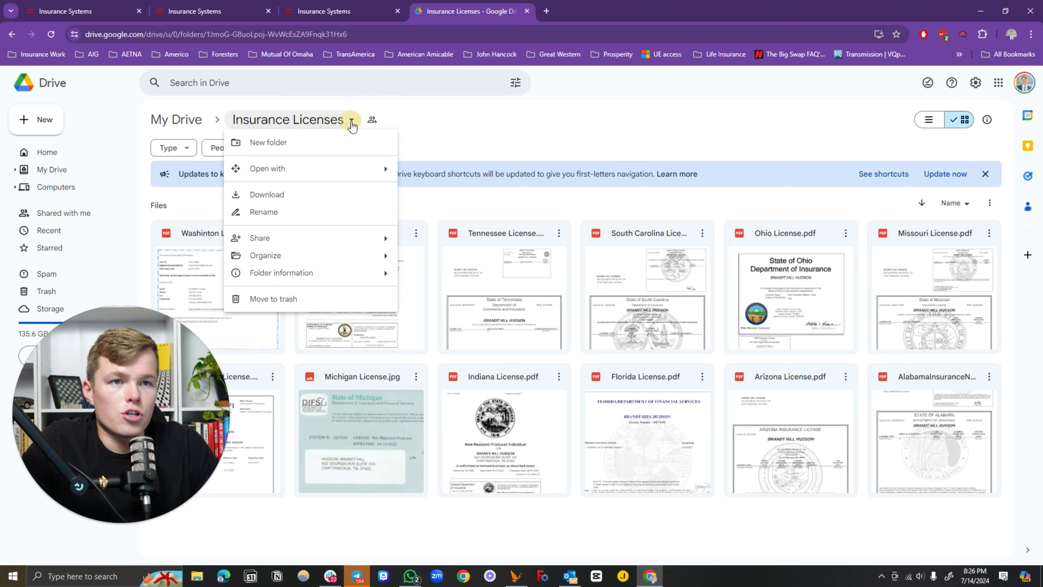
mouse_move(357, 238)
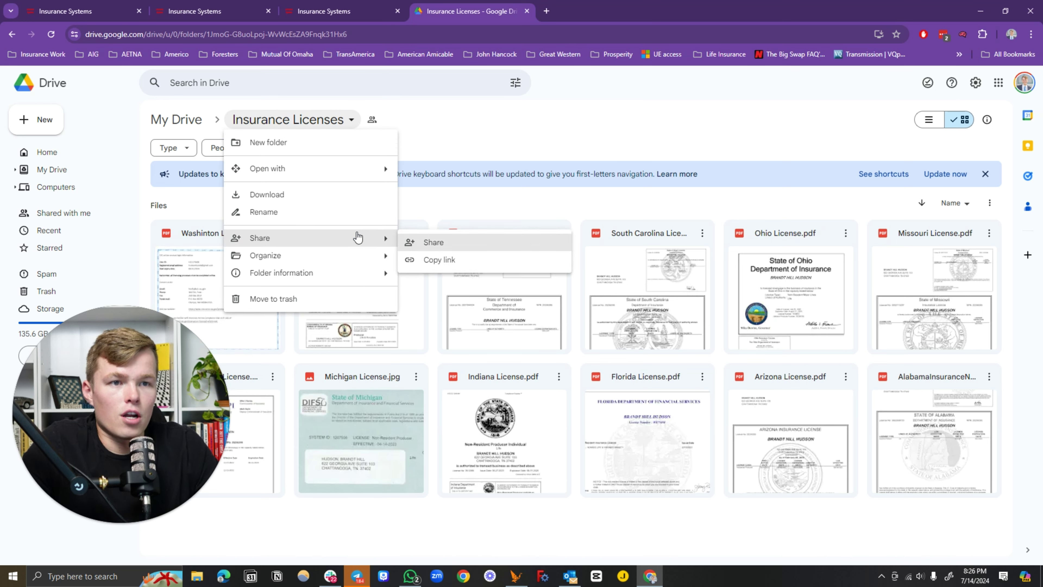
click(447, 247)
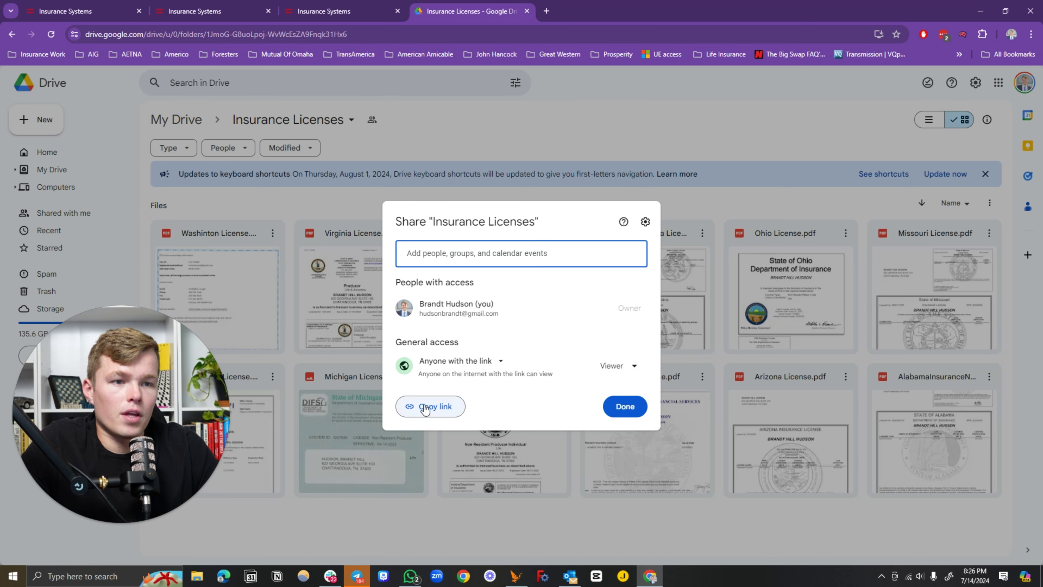
click(438, 109)
key(ctrl+shift+Tab)
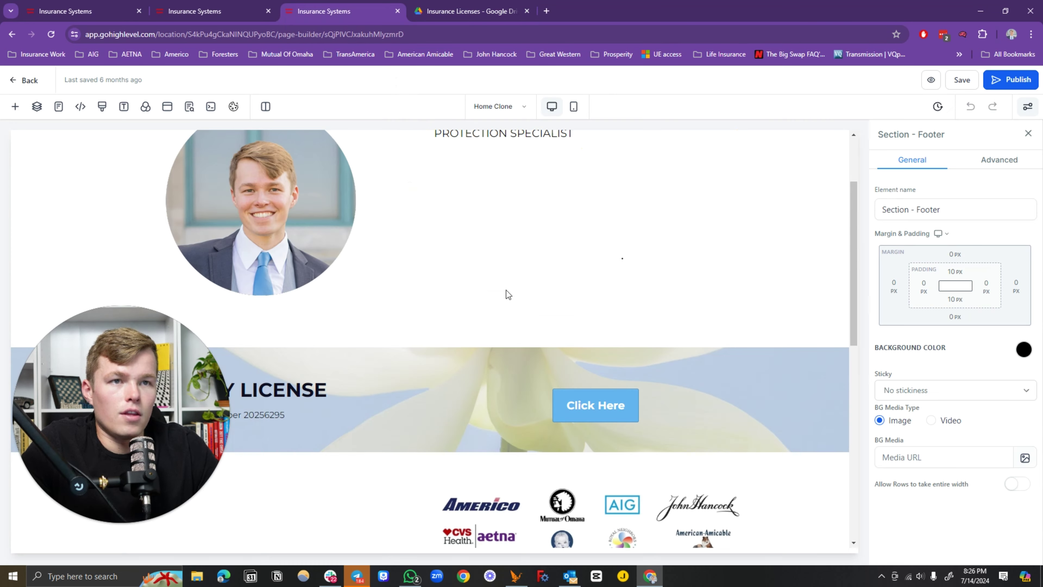
click(489, 11)
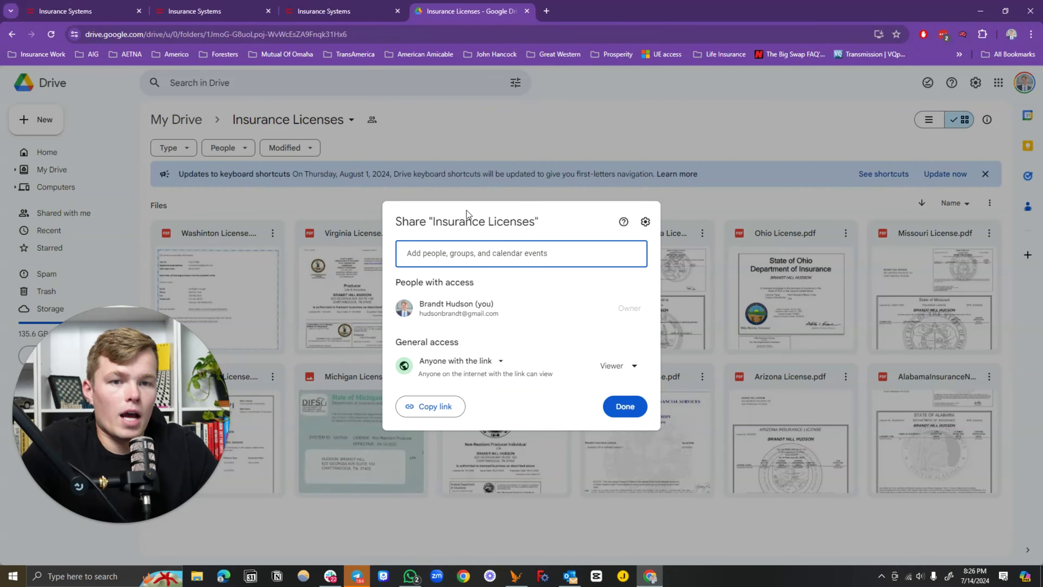
click(511, 122)
mouse_move(458, 240)
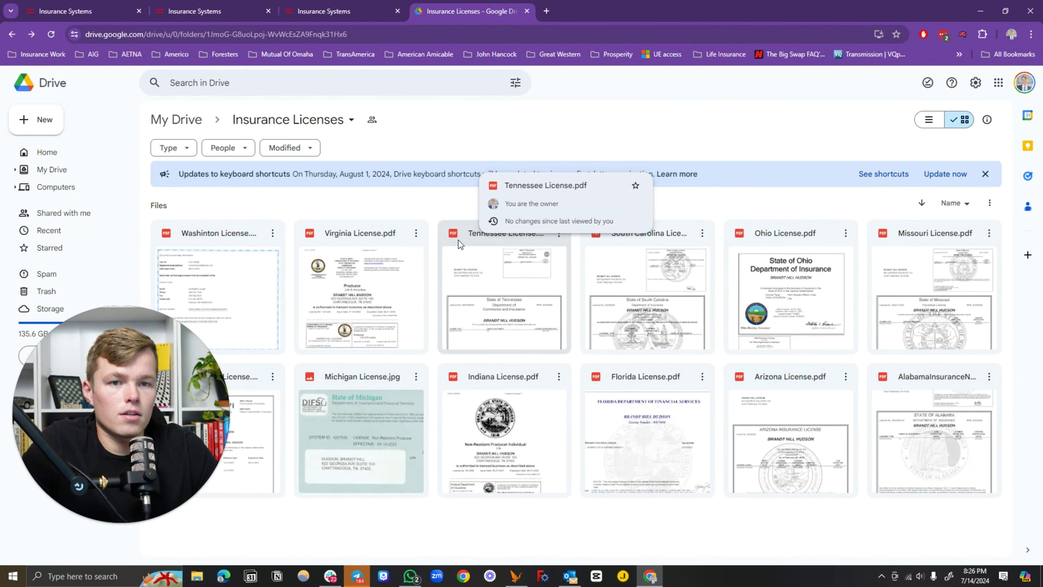